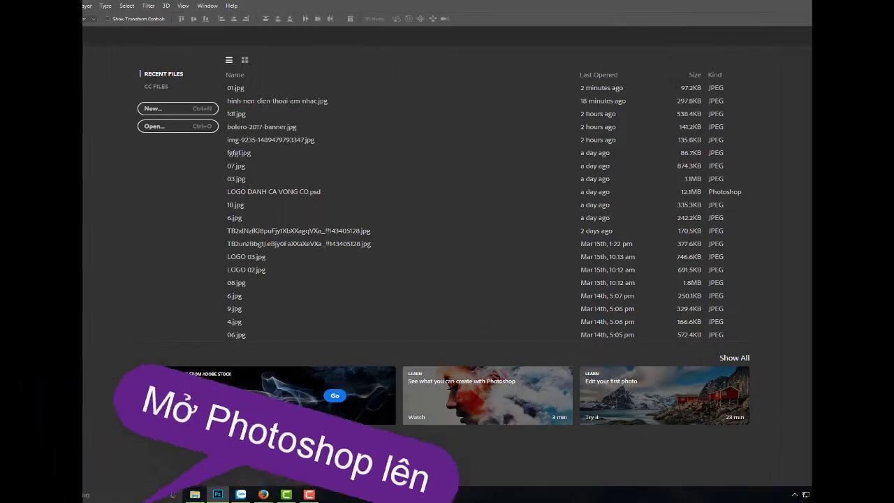
Step: Open 01.jpg, the photo of a baby wearing headphones
{"action": "left_click", "coordinate": [27, 7]}
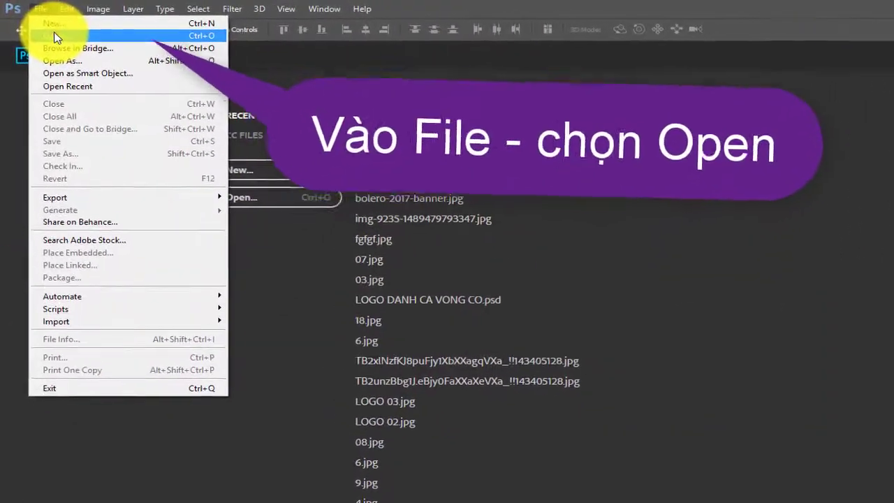
{"action": "left_click", "coordinate": [39, 26]}
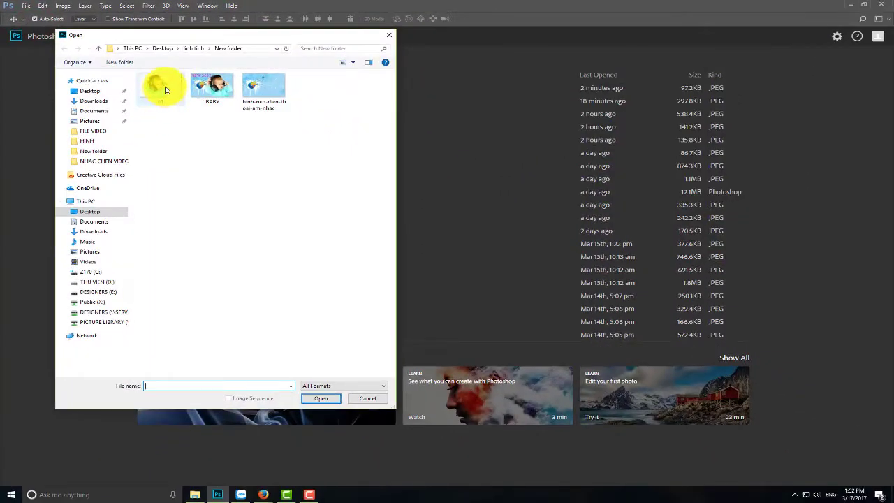
{"action": "double_click", "coordinate": [165, 89]}
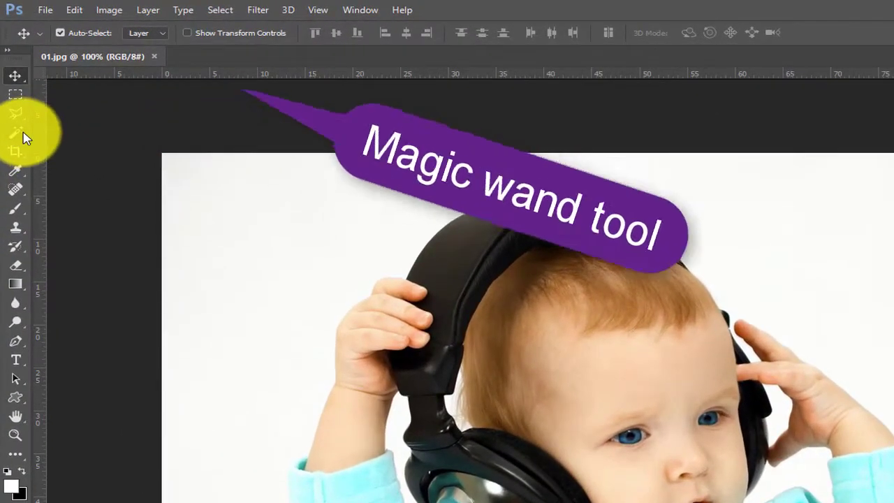
Step: Magic Wand the white backdrop, then Polygonal Lasso-subtract the sleeve and hand edges
{"action": "left_click", "coordinate": [15, 133]}
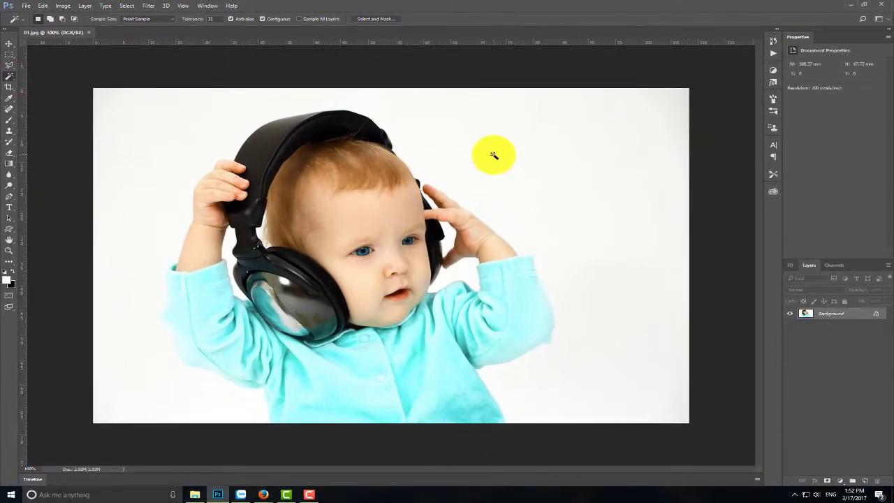
{"action": "left_click", "coordinate": [494, 157]}
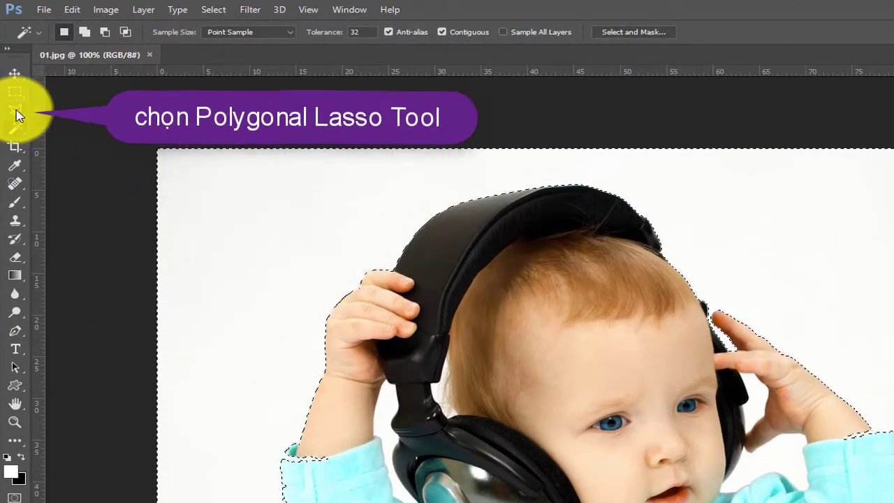
{"action": "left_click", "coordinate": [17, 114]}
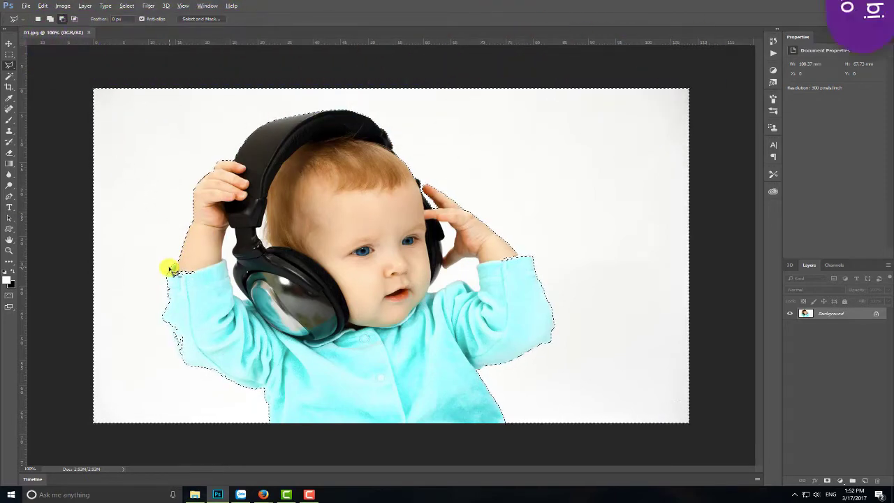
{"action": "left_click", "coordinate": [171, 268], "text": "alt"}
{"action": "left_click", "coordinate": [199, 273], "text": "alt"}
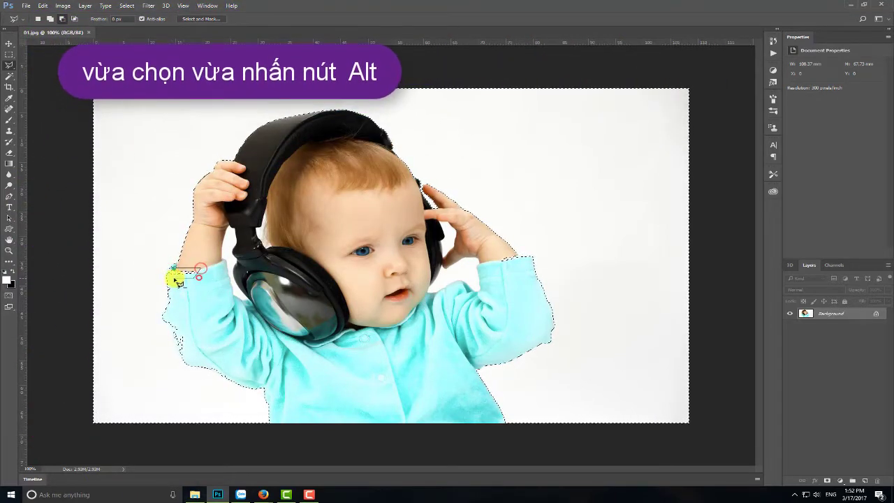
{"action": "left_click", "coordinate": [170, 270], "text": "alt"}
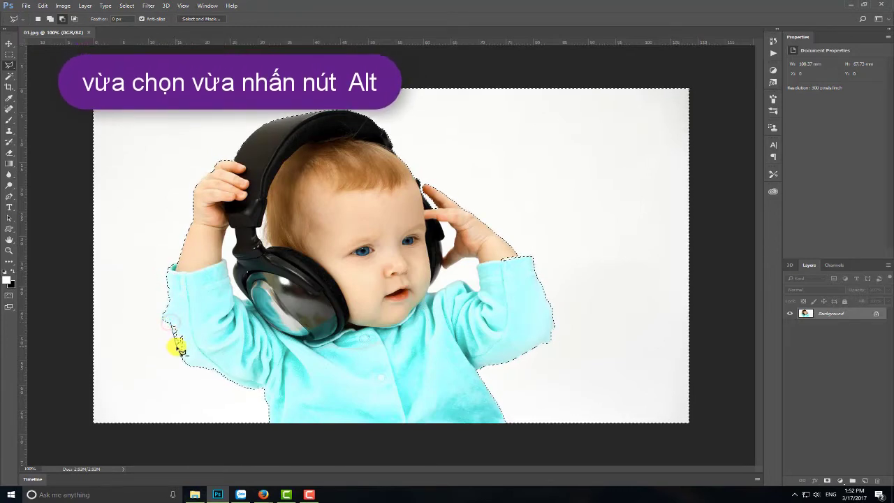
{"action": "left_click", "coordinate": [187, 356]}
{"action": "left_click", "coordinate": [190, 330]}
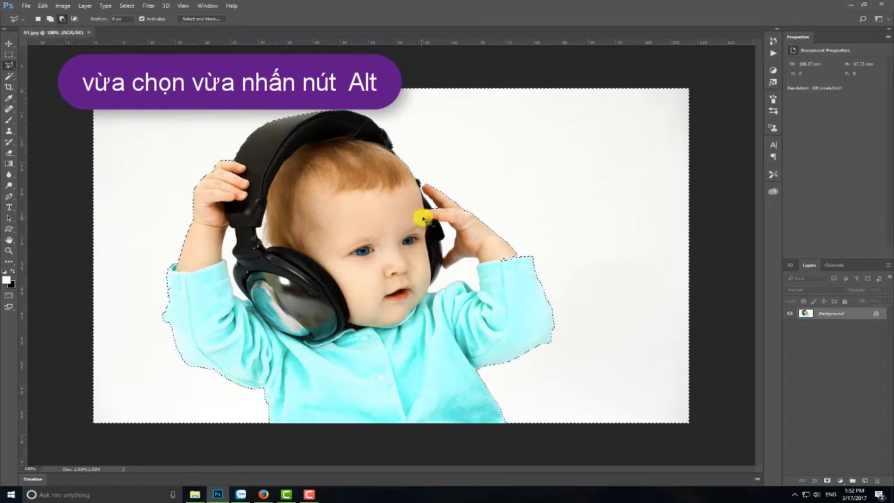
{"action": "left_click", "coordinate": [503, 254]}
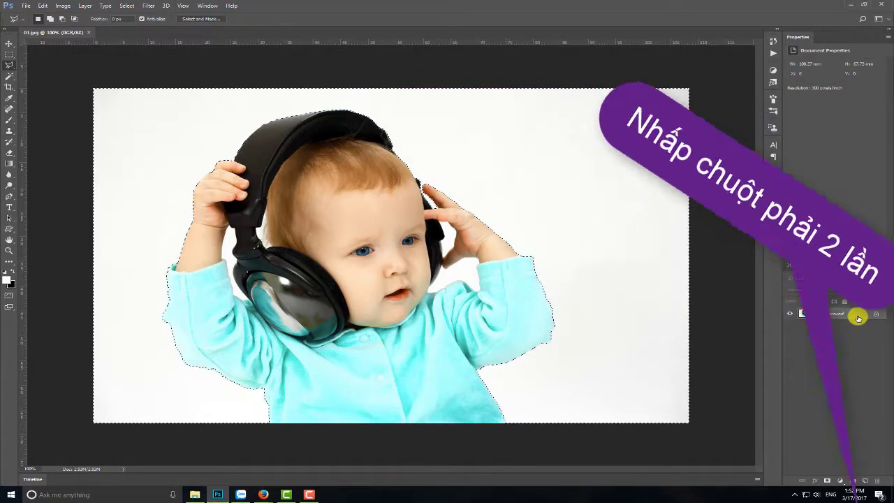
Step: Convert the Background into Layer 0 and delete the selected white backdrop
{"action": "double_click", "coordinate": [858, 315]}
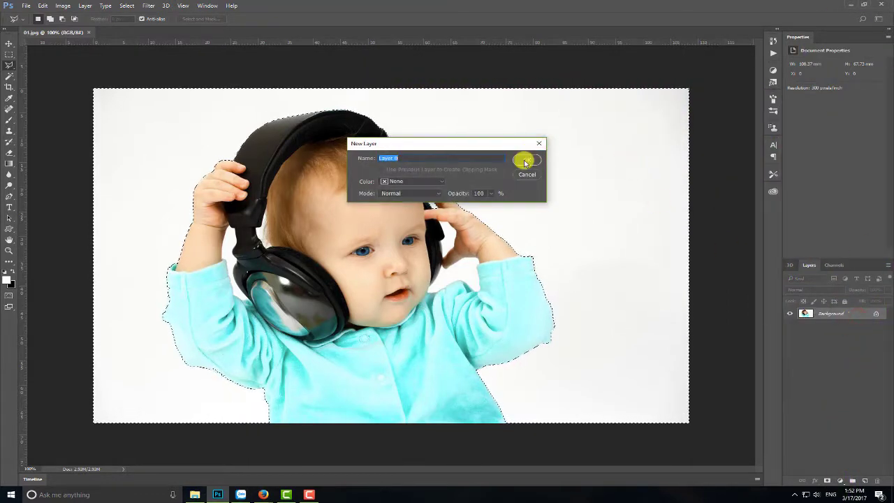
{"action": "left_click", "coordinate": [535, 162]}
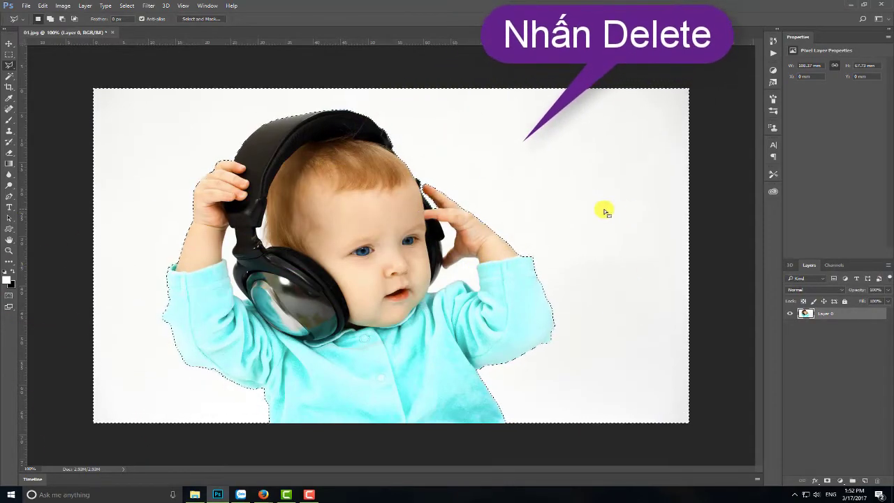
{"action": "key", "text": "Delete"}
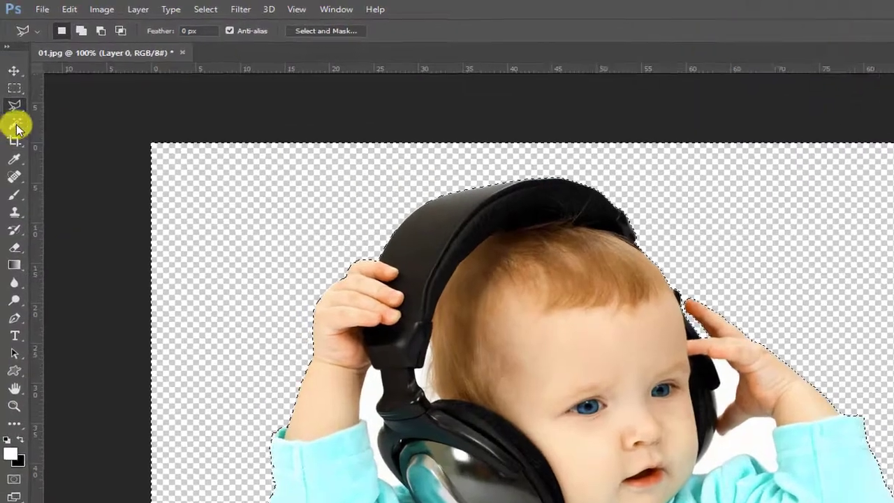
Step: Delete the leftover white gaps beside the arms and deselect
{"action": "left_click", "coordinate": [17, 128]}
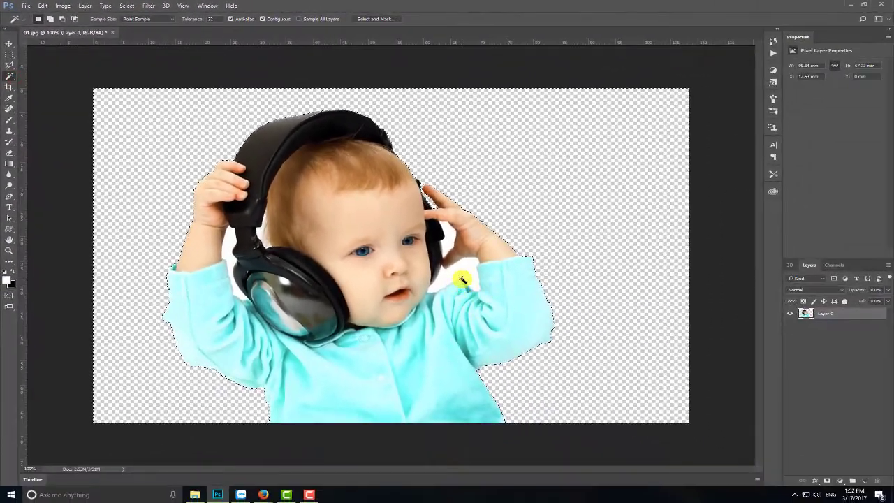
{"action": "left_click", "coordinate": [462, 280]}
{"action": "key", "text": "Delete"}
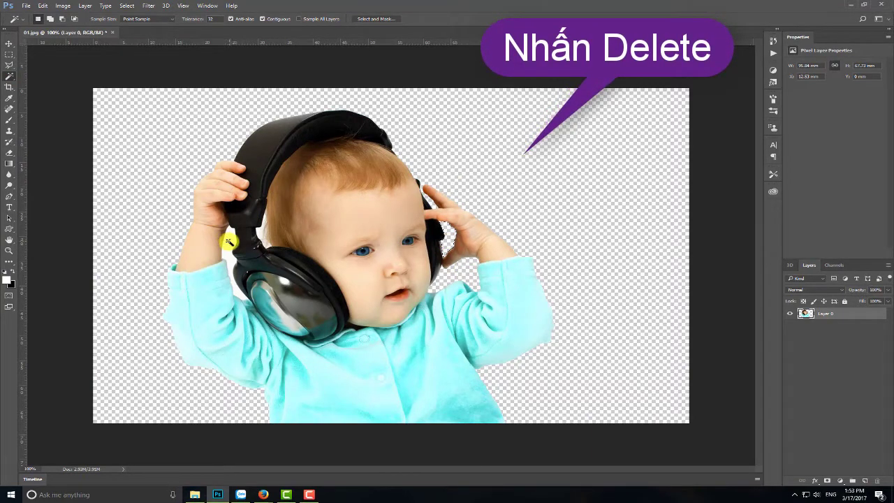
{"action": "key", "text": "Delete"}
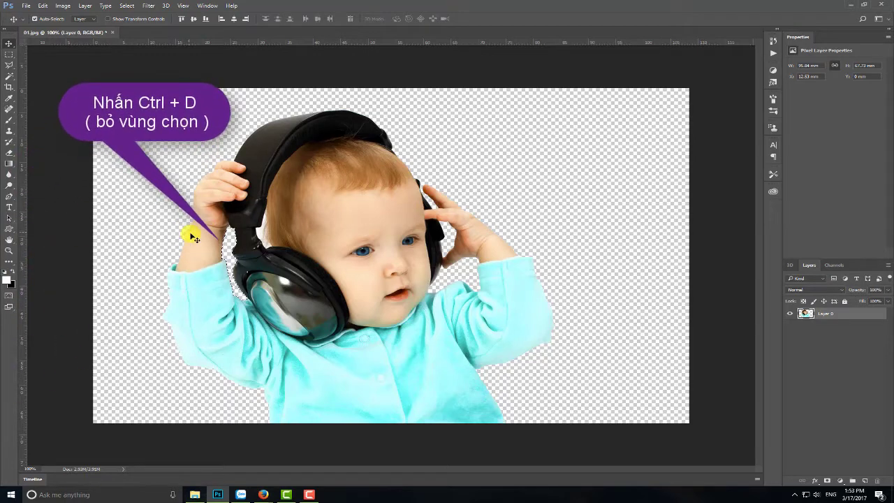
{"action": "key", "text": "ctrl+d"}
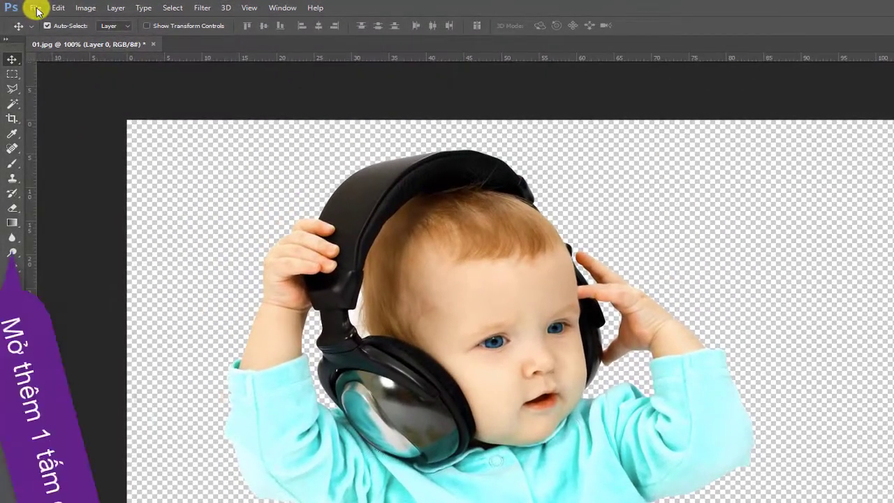
Step: Open hinh-nen-dien-thoai-am-nhac.jpg as a second document, then return to the 01.jpg tab
{"action": "left_click", "coordinate": [26, 6]}
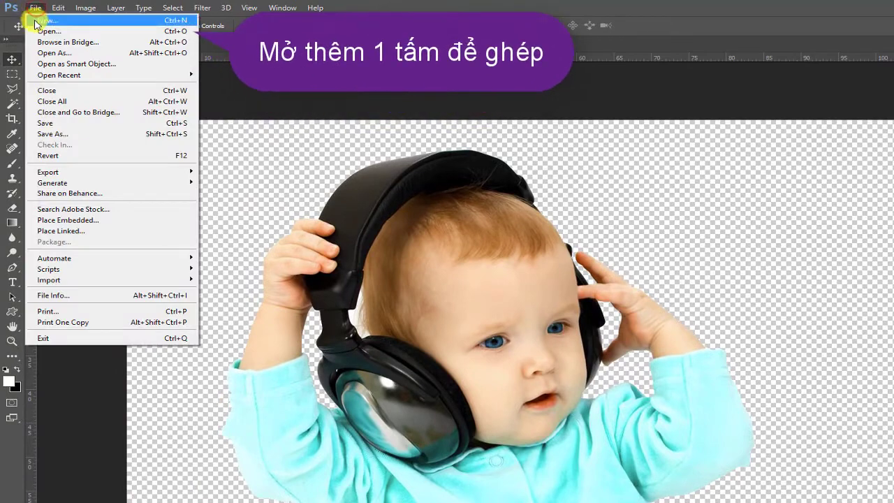
{"action": "left_click", "coordinate": [87, 31]}
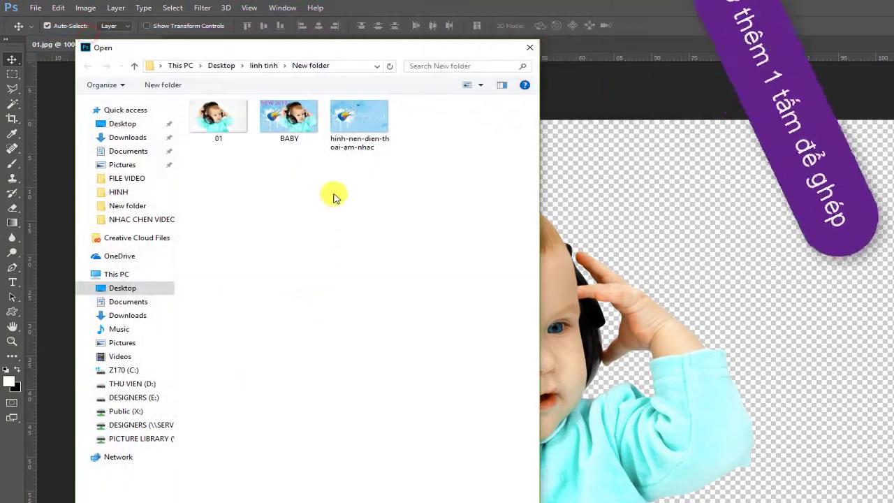
{"action": "double_click", "coordinate": [363, 126]}
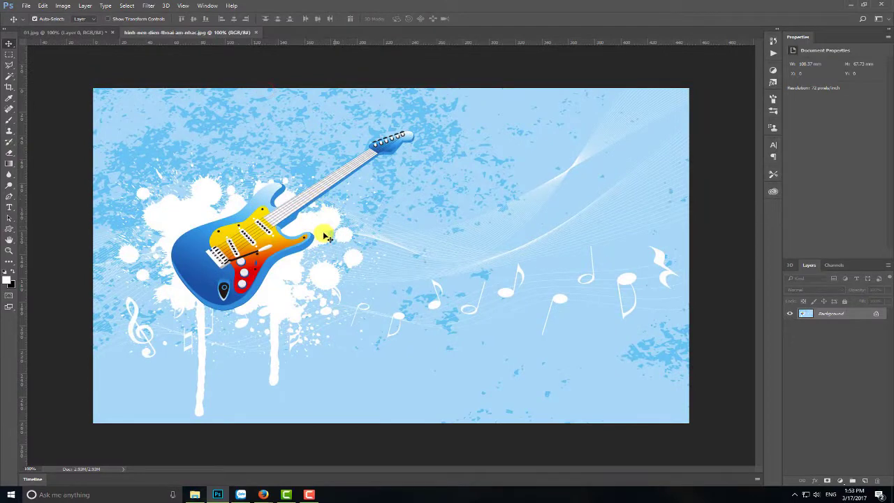
{"action": "left_click", "coordinate": [80, 33]}
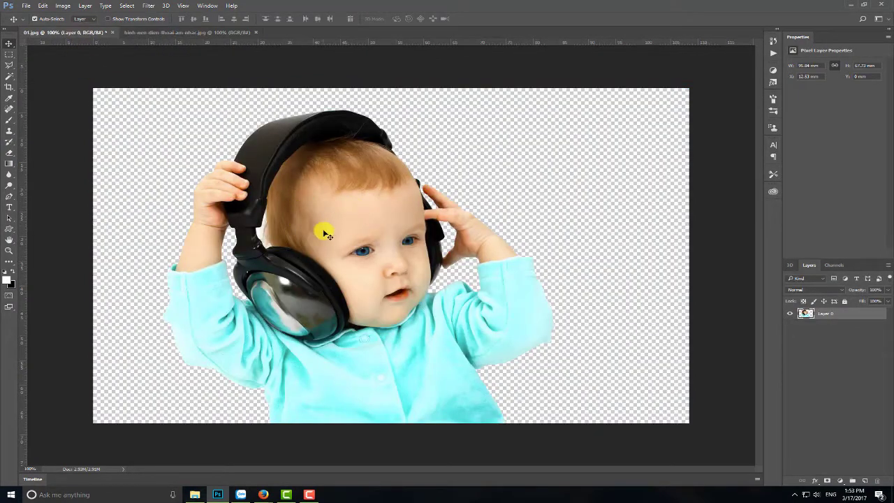
Step: Drag the baby cutout onto the right side of the guitar background
{"action": "mouse_move", "coordinate": [335, 217]}
{"action": "left_mouse_down"}
{"action": "mouse_move", "coordinate": [168, 130]}
{"action": "mouse_move", "coordinate": [145, 51]}
{"action": "mouse_move", "coordinate": [395, 342]}
{"action": "mouse_move", "coordinate": [483, 242]}
{"action": "left_mouse_up"}
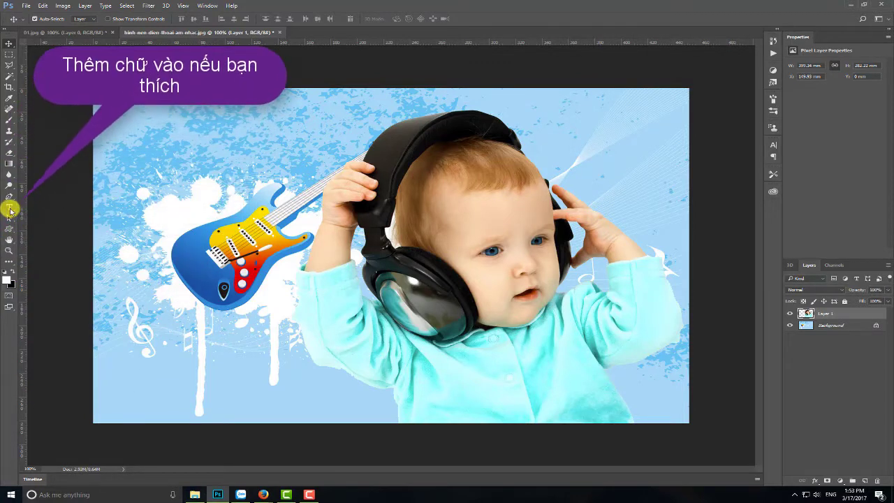
Step: Add the text 'NEW 2017' and place it at the top-left above the guitar
{"action": "left_click", "coordinate": [179, 357]}
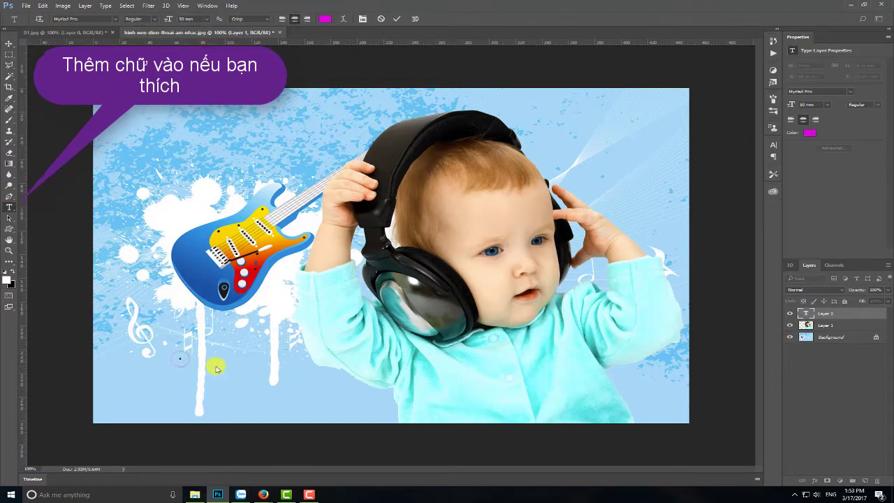
{"action": "type", "text": "N"}
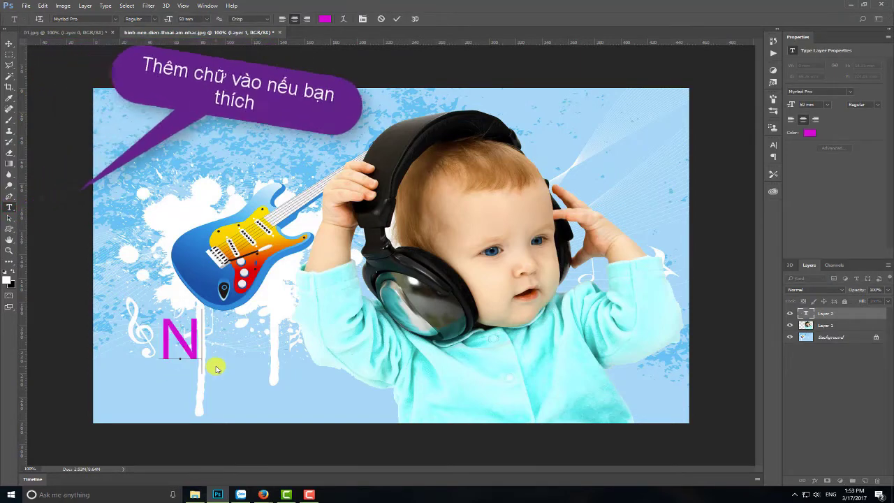
{"action": "type", "text": "EW"}
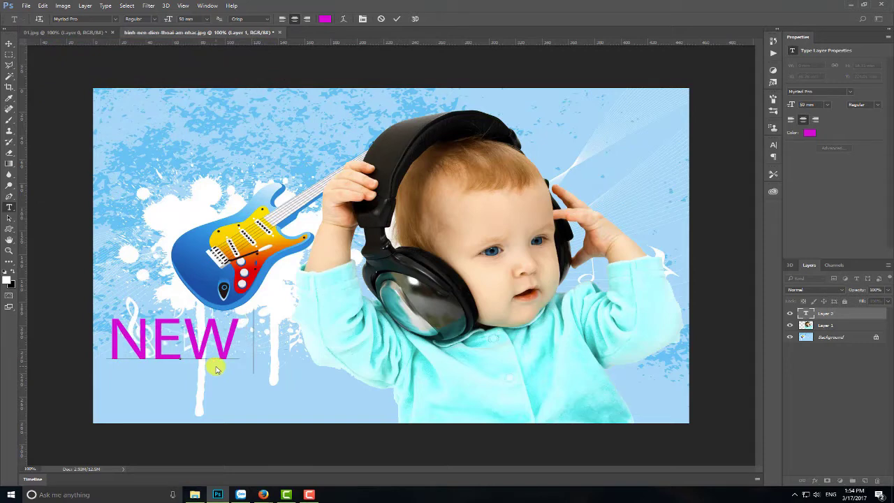
{"action": "type", "text": " 2017"}
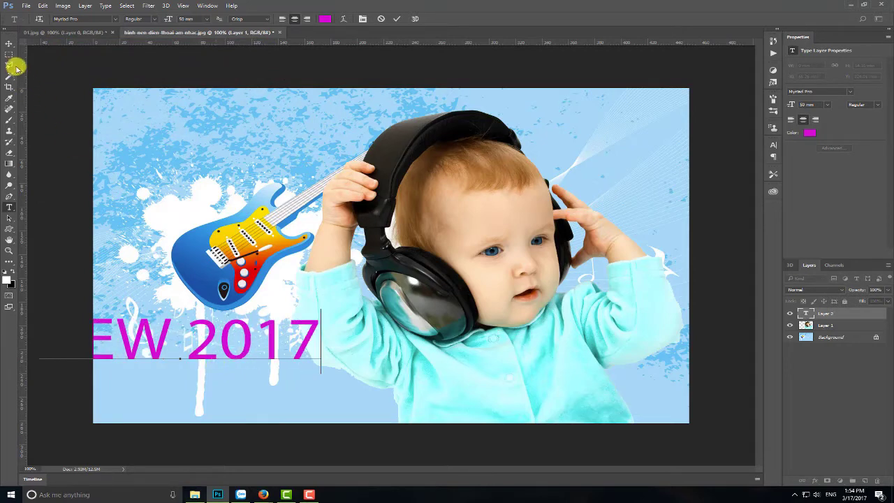
{"action": "left_click", "coordinate": [9, 45]}
{"action": "left_click_drag", "start_coordinate": [207, 354], "coordinate": [264, 139]}
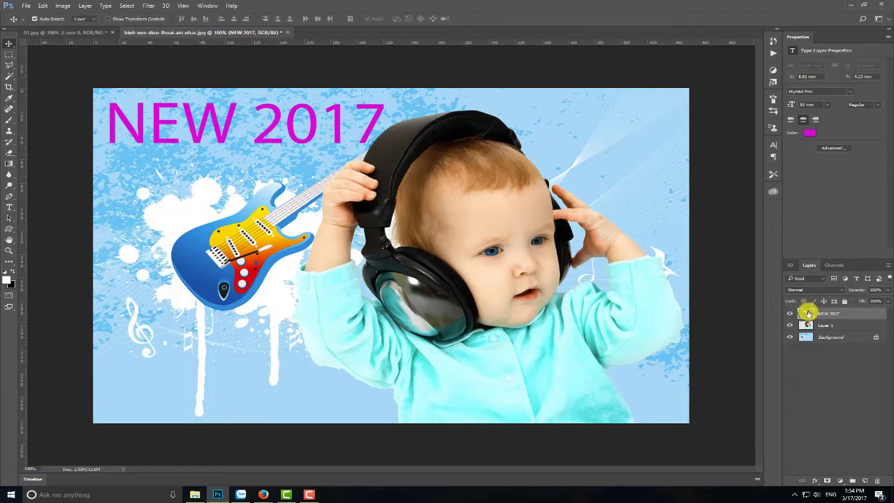
Step: Recolour the NEW 2017 text layer to dark green #1c6c18
{"action": "double_click", "coordinate": [808, 313]}
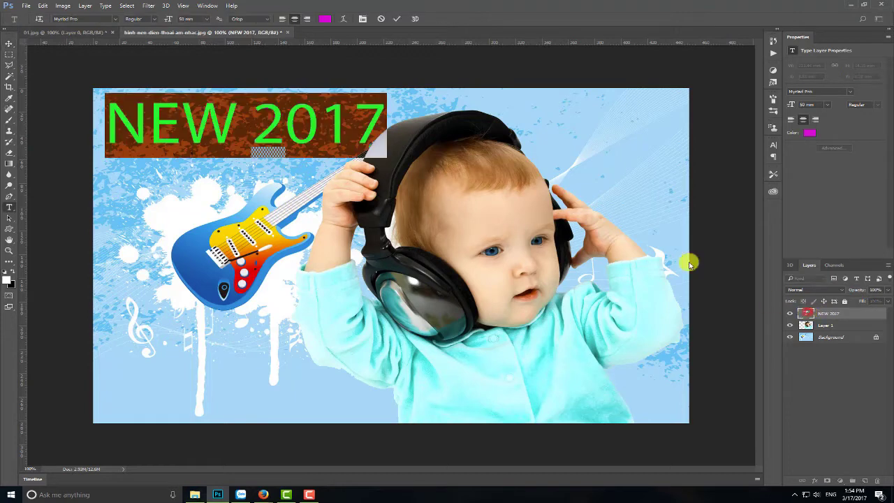
{"action": "left_click", "coordinate": [325, 20]}
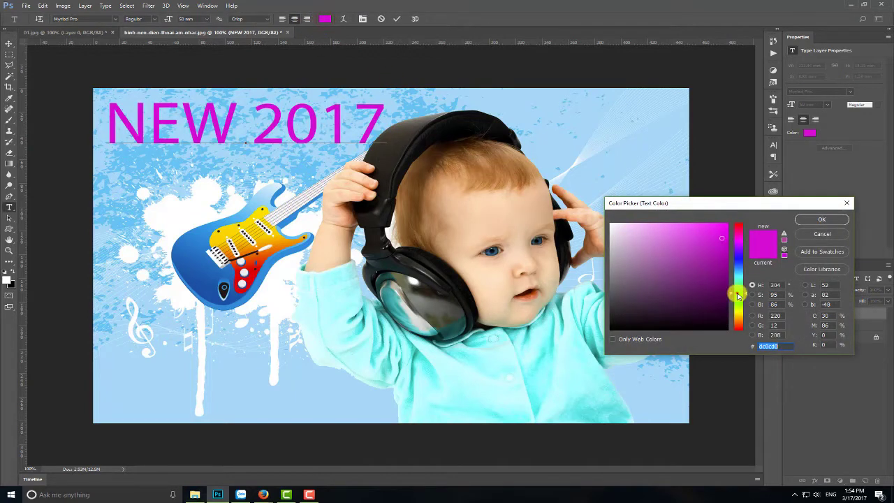
{"action": "mouse_move", "coordinate": [739, 295]}
{"action": "left_mouse_down"}
{"action": "mouse_move", "coordinate": [643, 285]}
{"action": "mouse_move", "coordinate": [714, 265]}
{"action": "mouse_move", "coordinate": [720, 272]}
{"action": "left_mouse_up"}
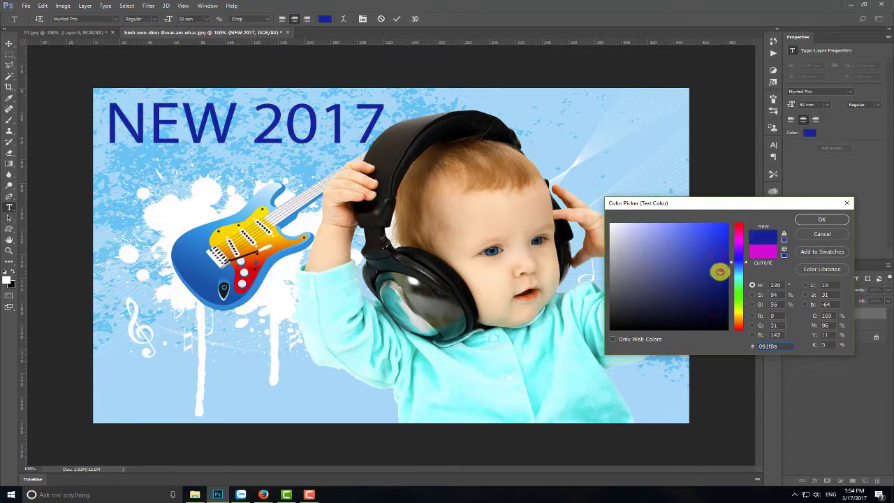
{"action": "left_click", "coordinate": [669, 260]}
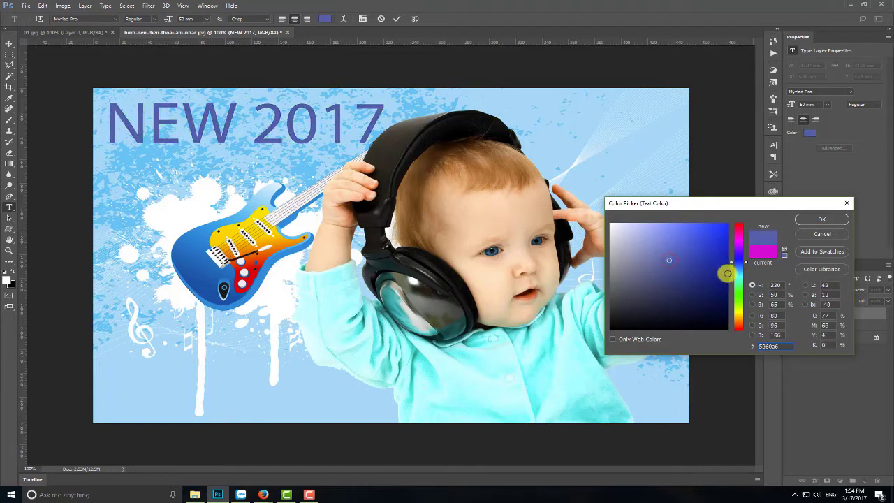
{"action": "left_click", "coordinate": [737, 296]}
{"action": "left_click", "coordinate": [702, 284]}
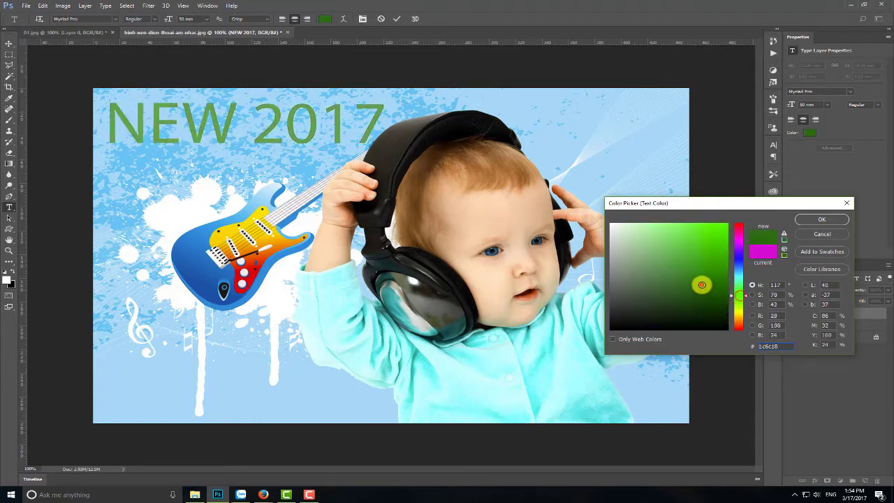
{"action": "left_click", "coordinate": [816, 220]}
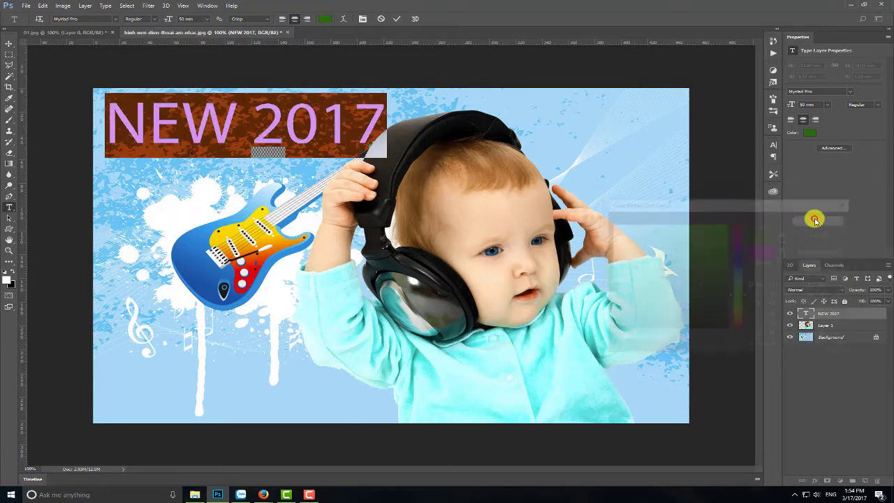
{"action": "key", "text": "ctrl+Return"}
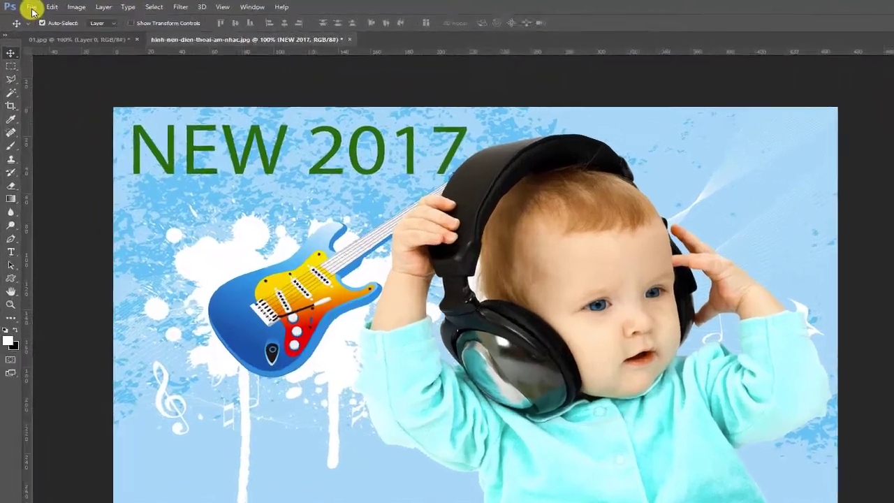
Step: Save the composite as JPEG 'BABY 02' in the New folder at quality 12
{"action": "left_click", "coordinate": [27, 6]}
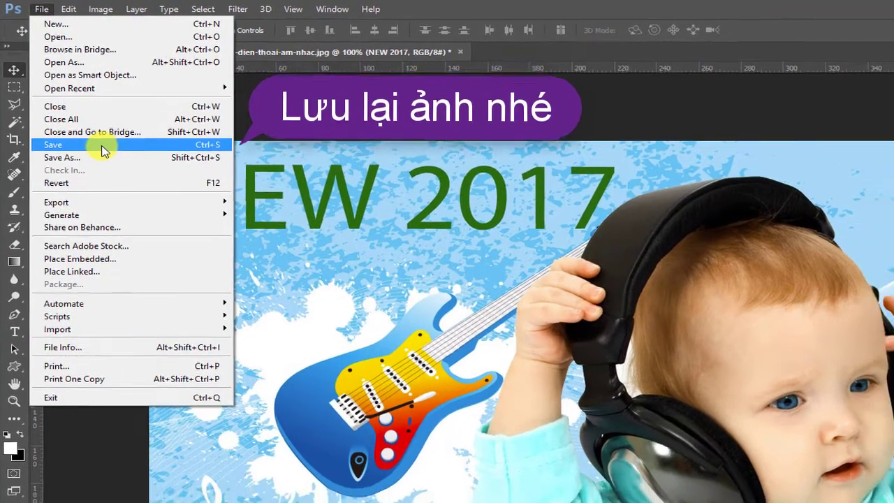
{"action": "left_click", "coordinate": [103, 151]}
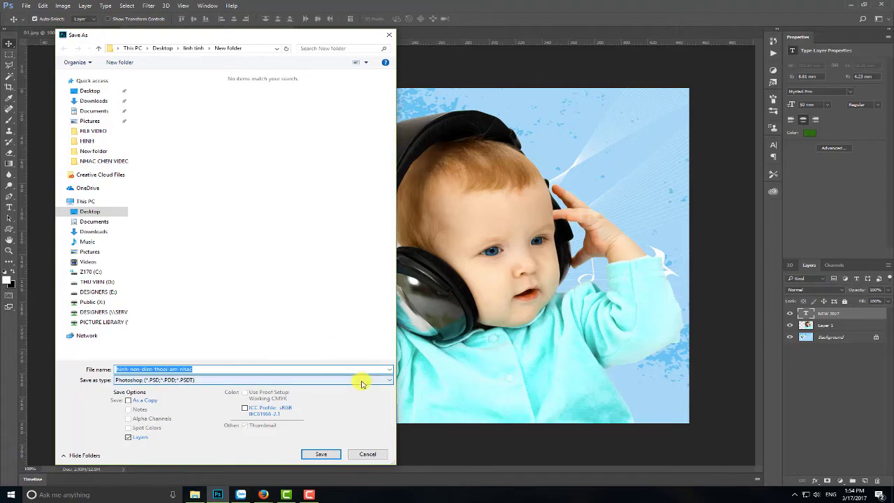
{"action": "left_click", "coordinate": [385, 385]}
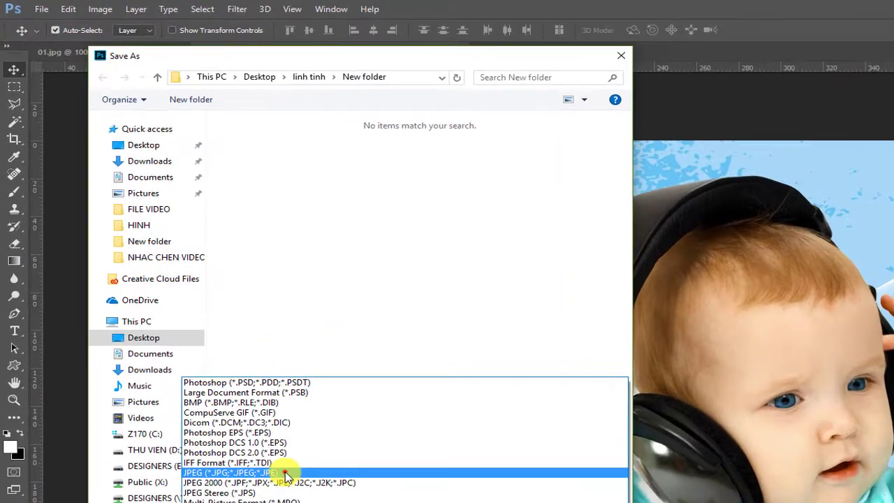
{"action": "left_click", "coordinate": [179, 297]}
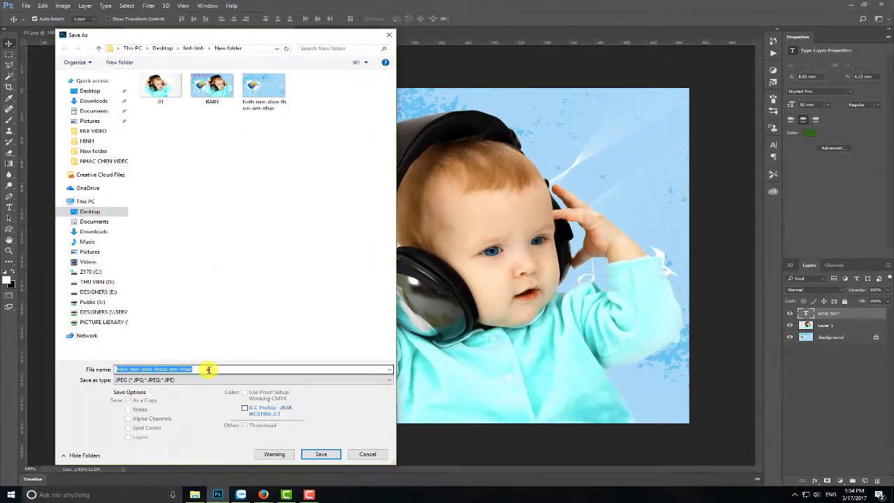
{"action": "left_click", "coordinate": [208, 369]}
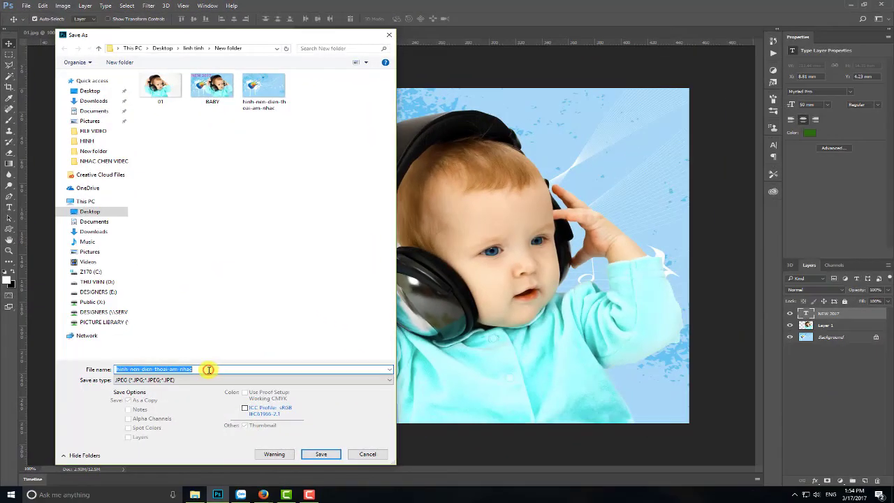
{"action": "type", "text": "BABY 02"}
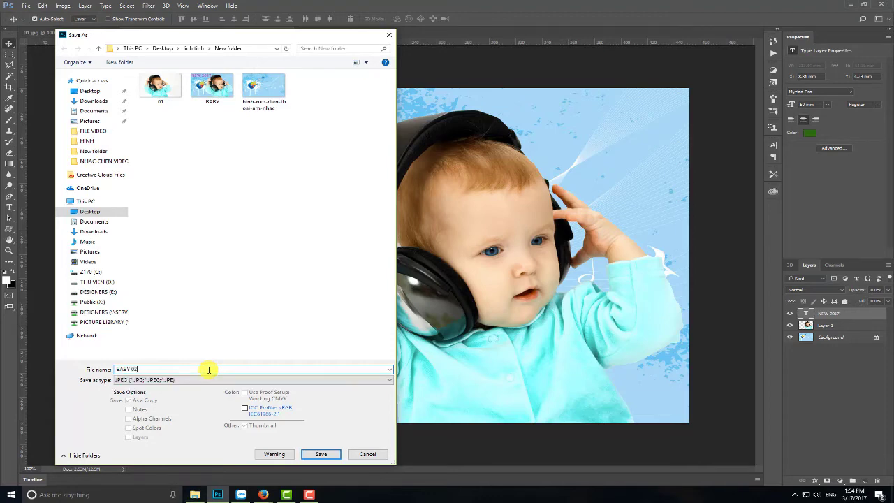
{"action": "left_click", "coordinate": [322, 454]}
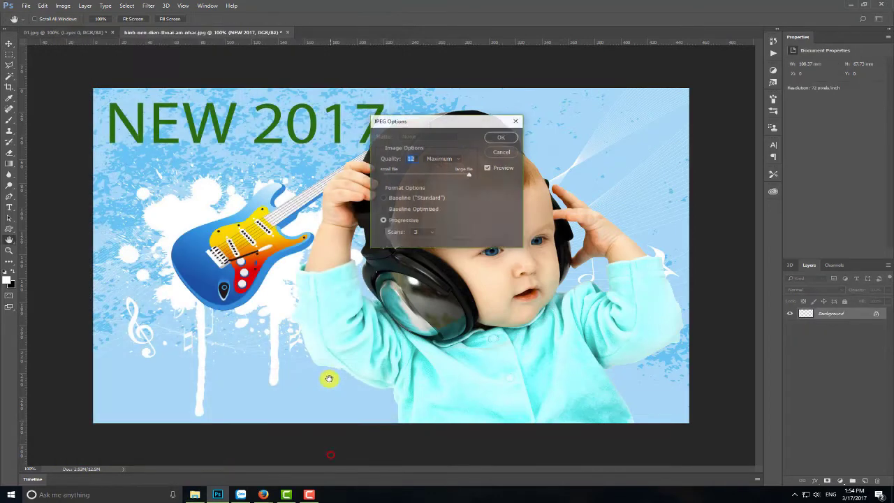
{"action": "left_click", "coordinate": [506, 139]}
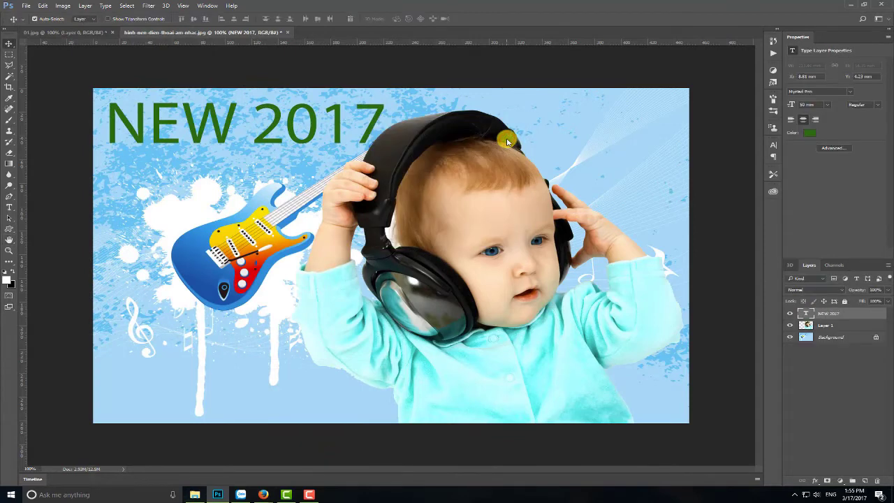